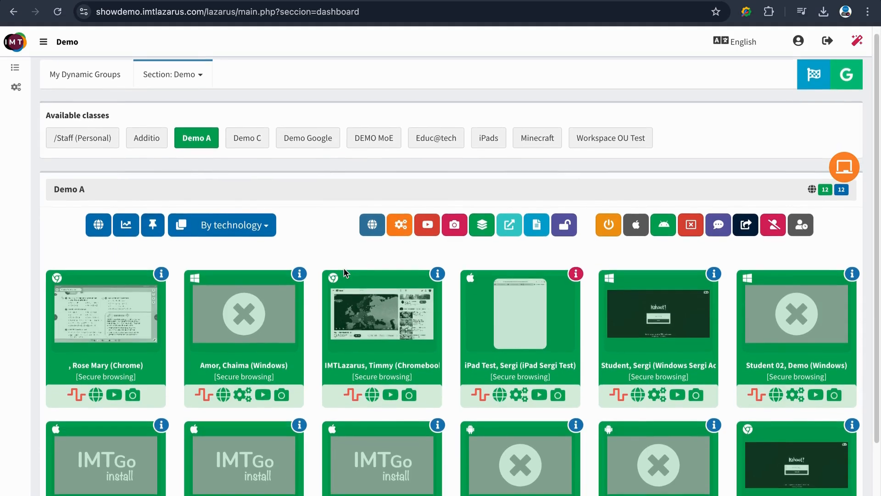
Select three neighbouring student devices in the Demo A class: the first Windows device, the Chromebook and the iPad.
scroll(335, 299, "down", 1)
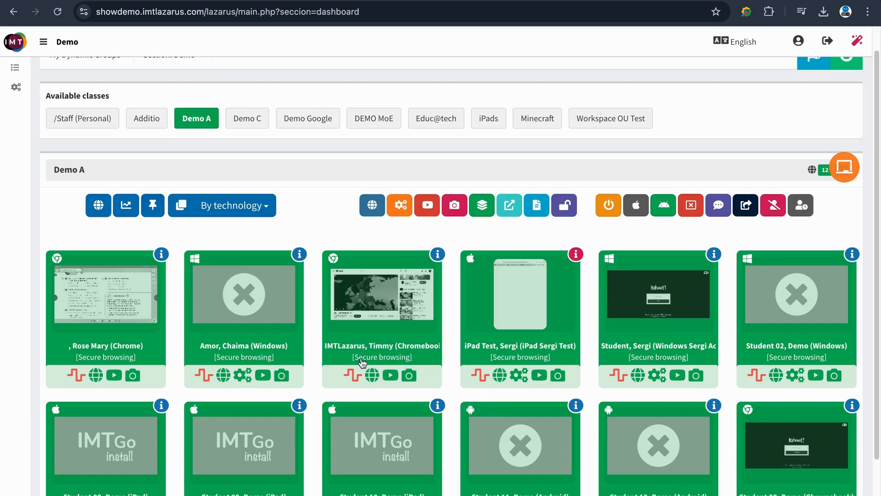
left_click_drag(353, 360, 416, 363)
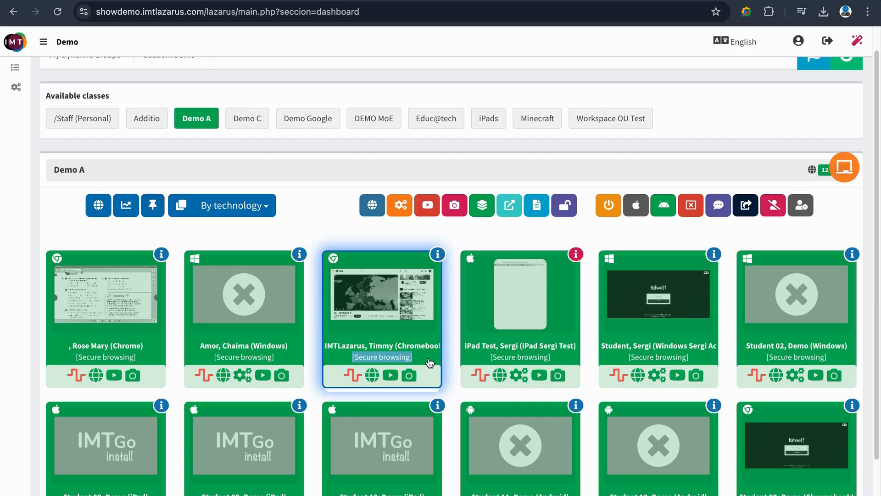
left_click(430, 363)
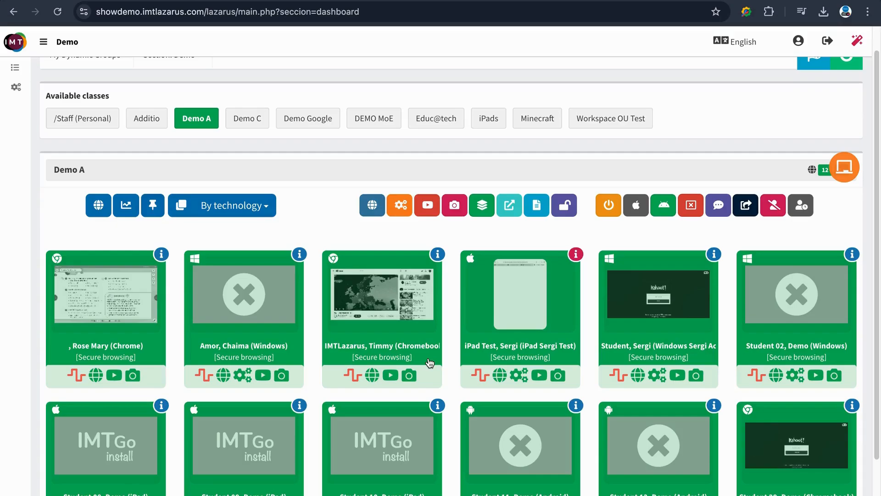
mouse_move(373, 379)
left_click(434, 376)
left_click(467, 367)
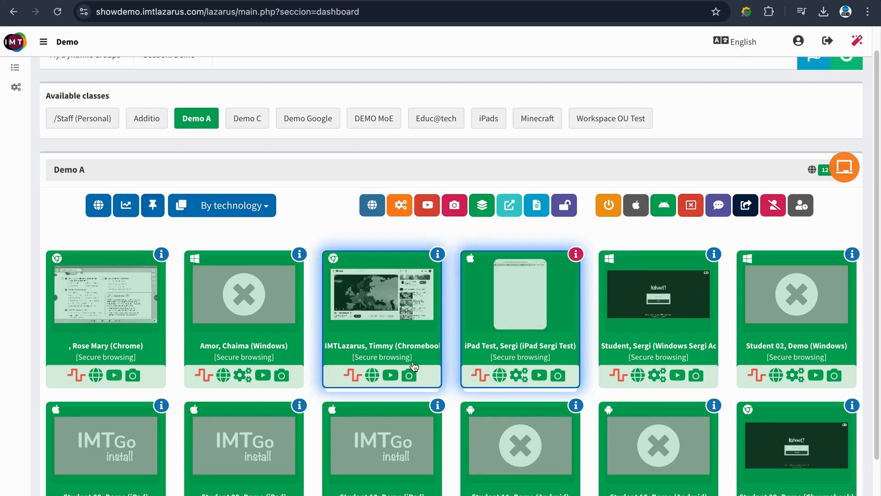
left_click(280, 330)
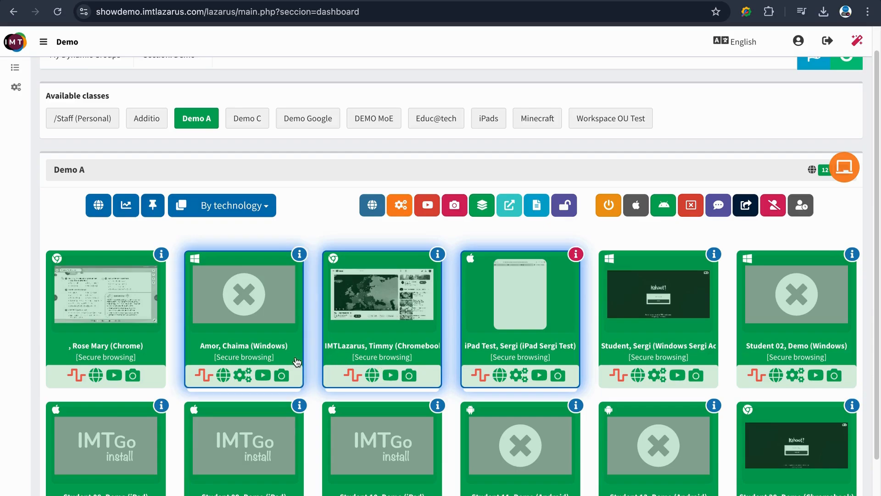
Select all devices in the Demo A class and clear the whole selection.
left_click(182, 209)
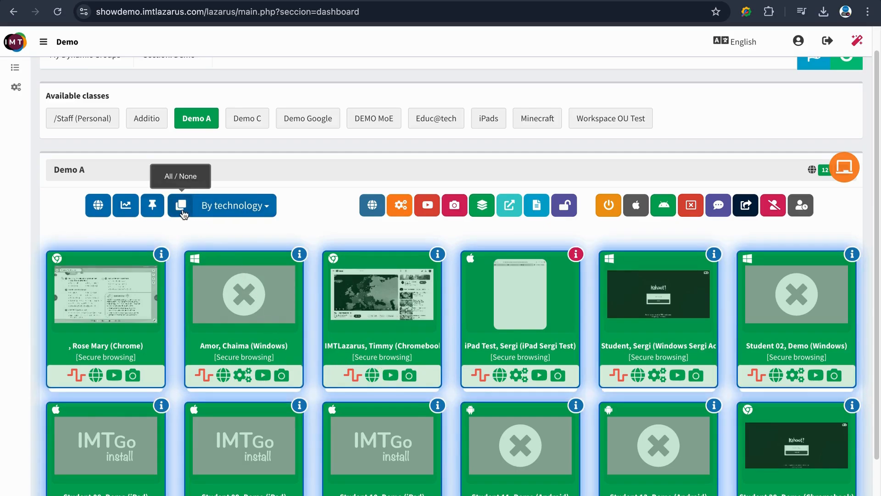
left_click(181, 209)
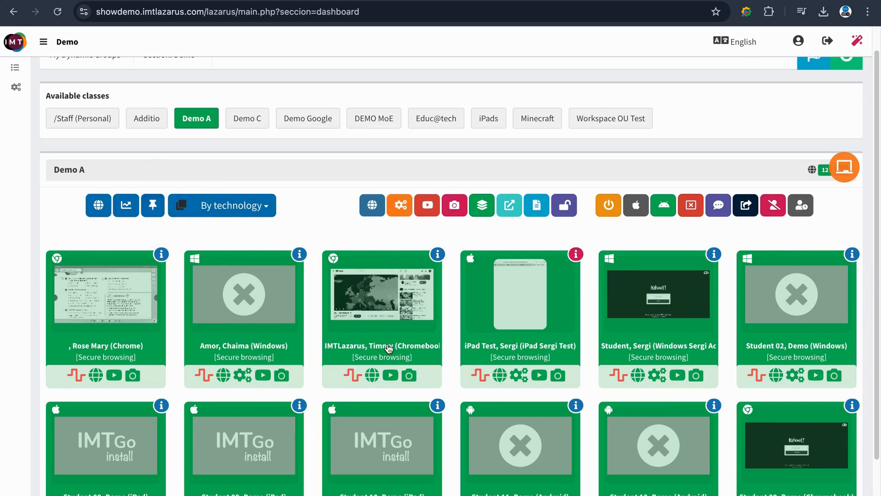
Try the 5m, 15m and 2h web policy durations for the Chromebook device and close the options without applying a filter.
left_click(423, 351)
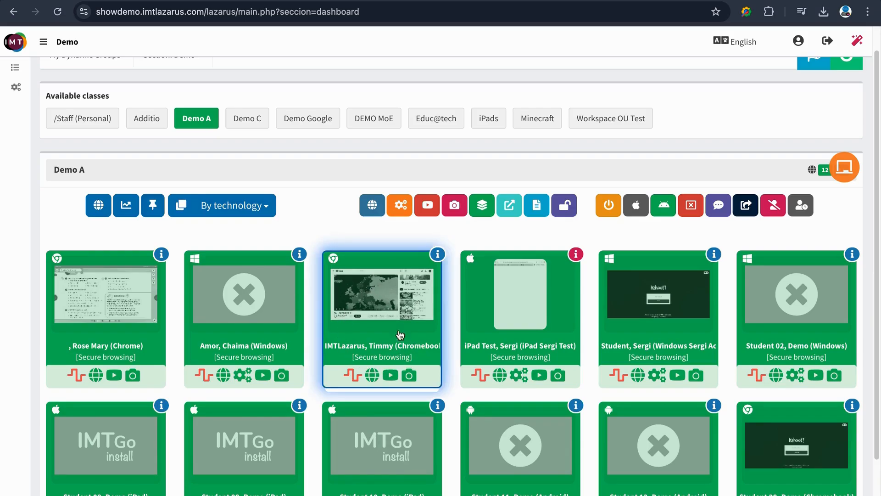
left_click(372, 215)
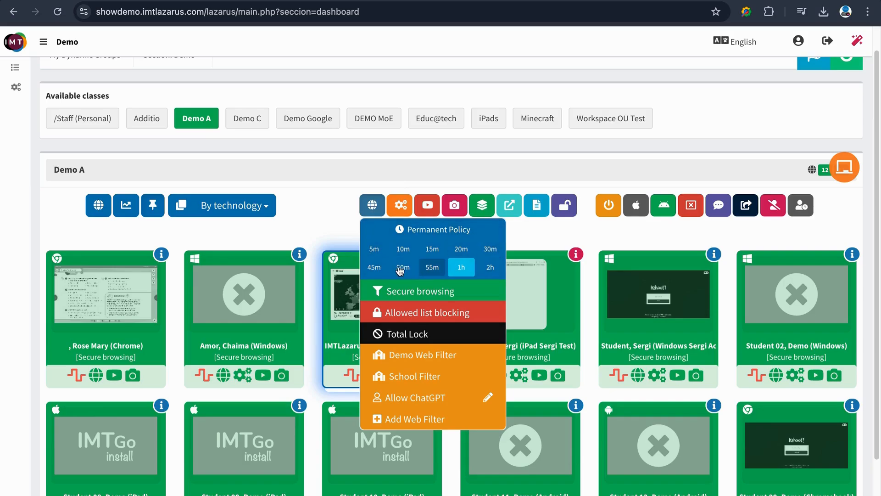
left_click(376, 253)
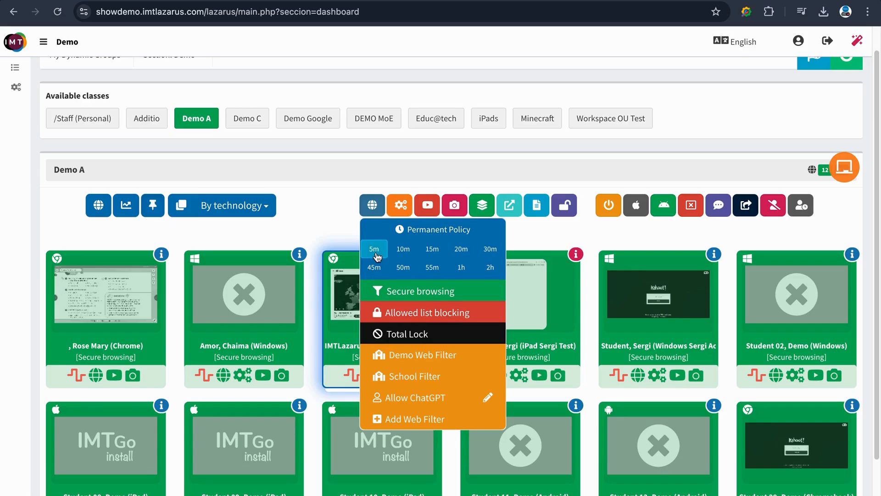
left_click(432, 250)
left_click(486, 267)
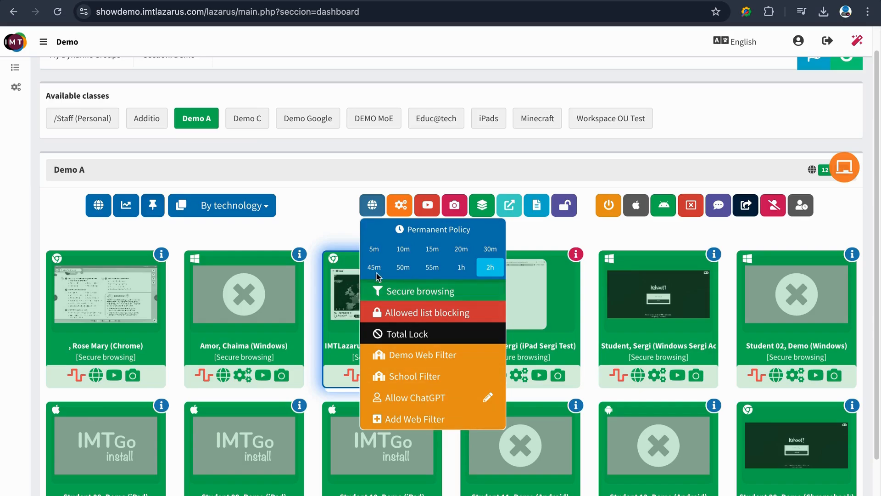
left_click(335, 226)
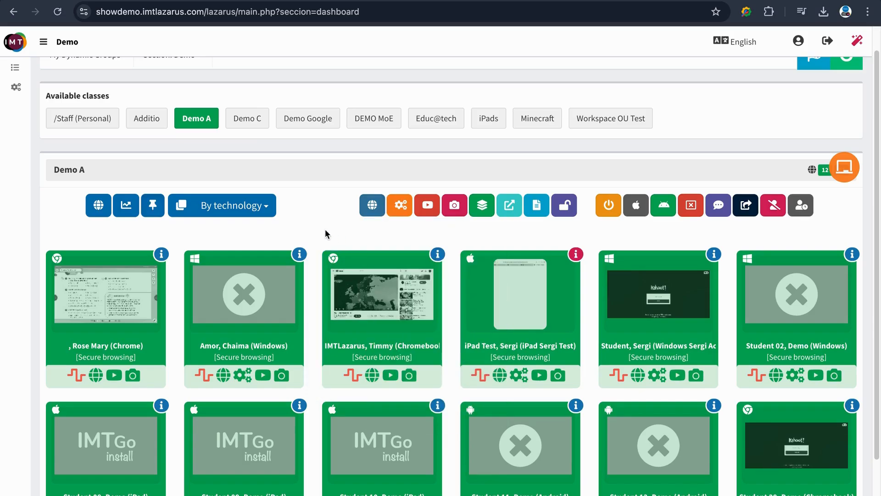
Look at the Browsing filters list under Setup and return to the Control Panel dashboard.
mouse_move(25, 73)
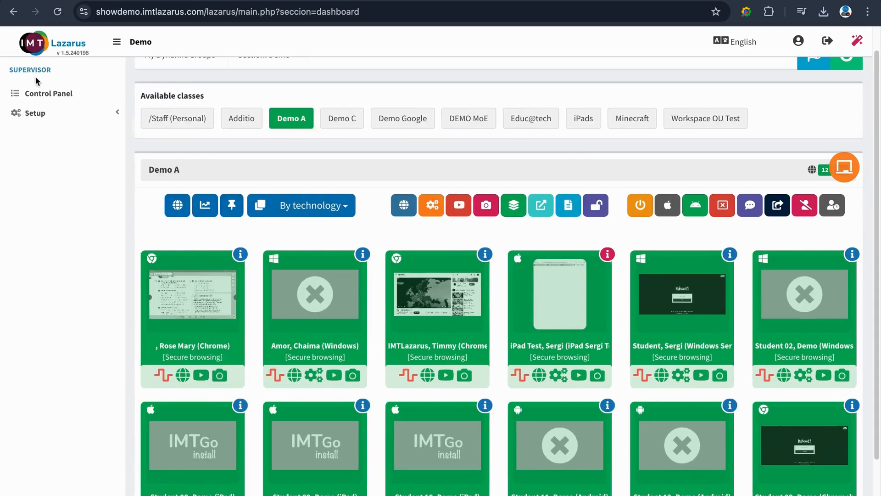
left_click(93, 113)
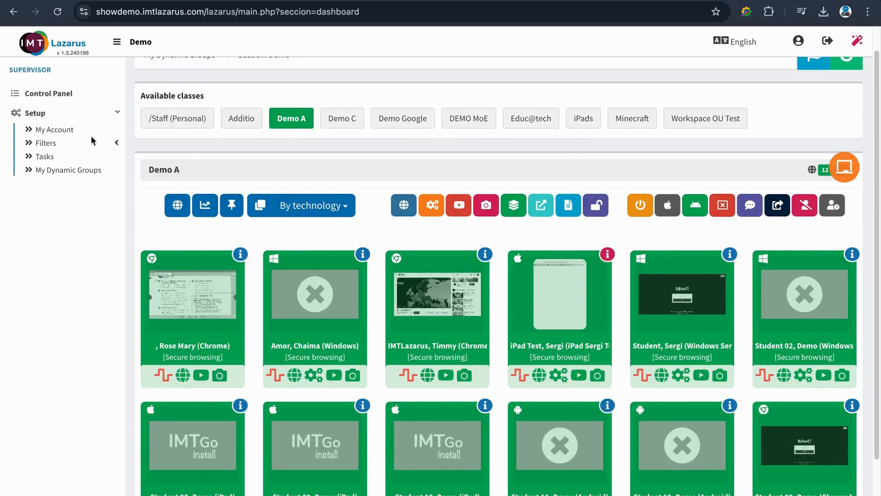
left_click(92, 142)
left_click(90, 157)
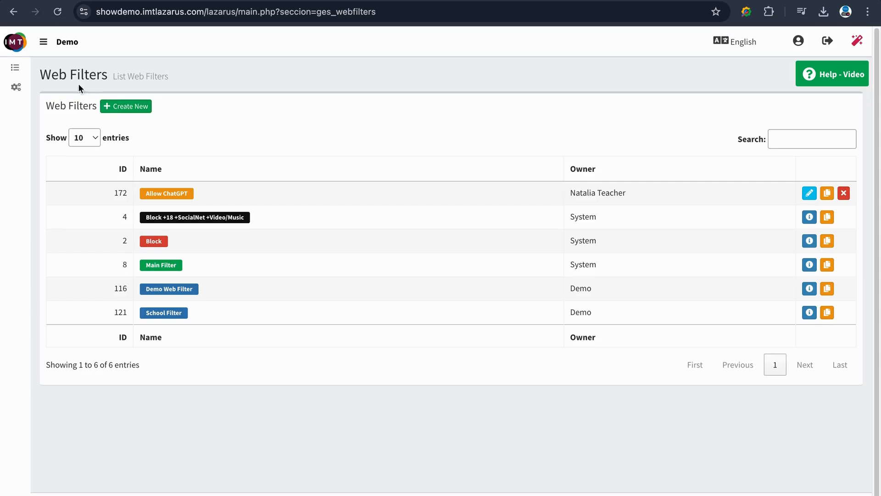
mouse_move(27, 79)
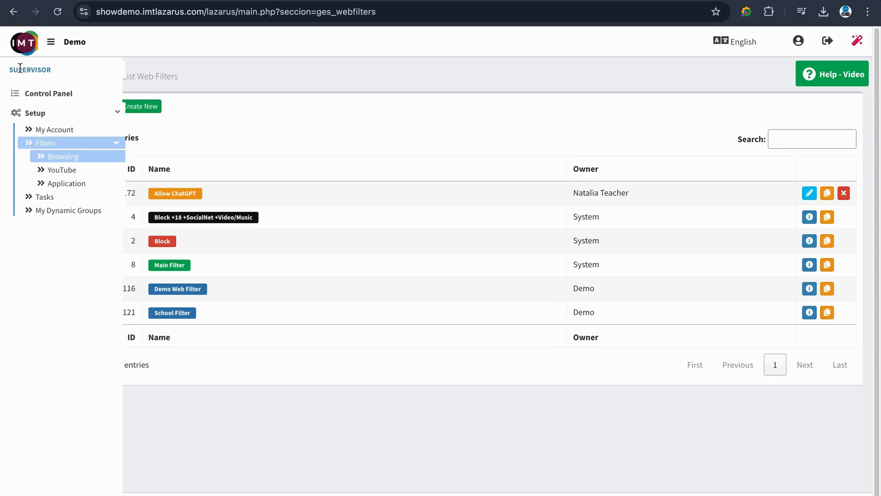
left_click(35, 93)
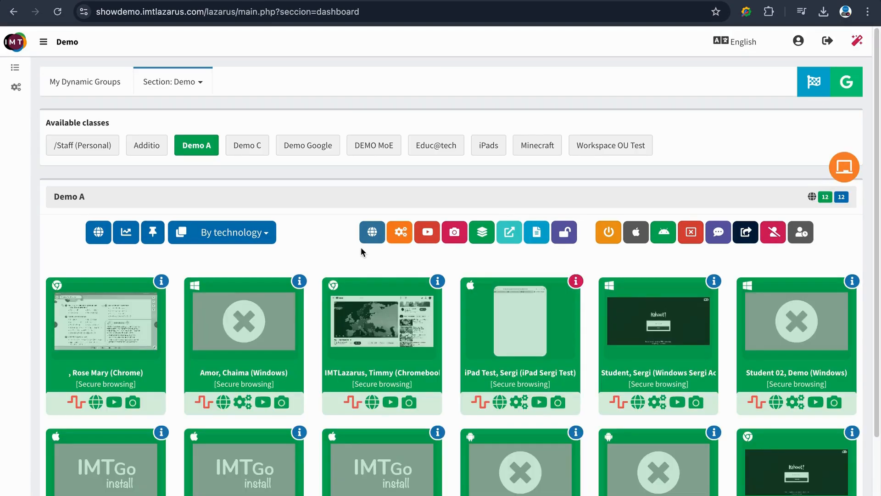
Choose a 15m web policy duration for the Chromebook device and open the form for adding a web filter.
left_click(378, 363)
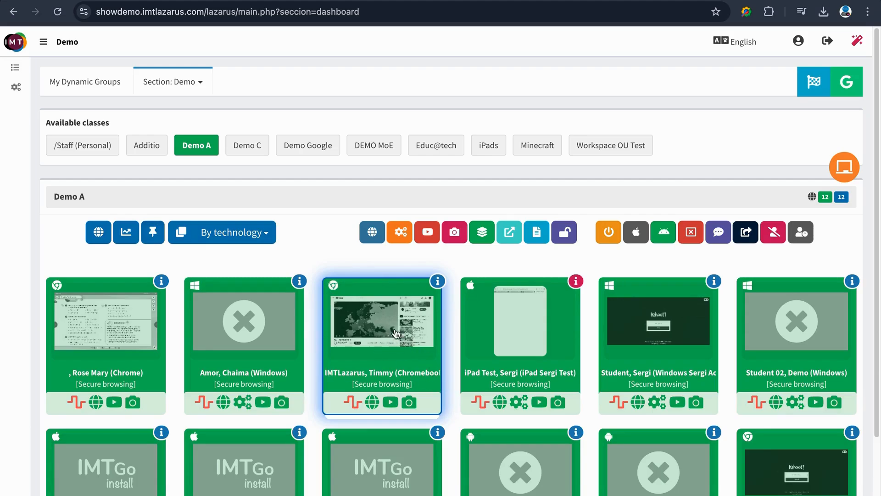
left_click(373, 233)
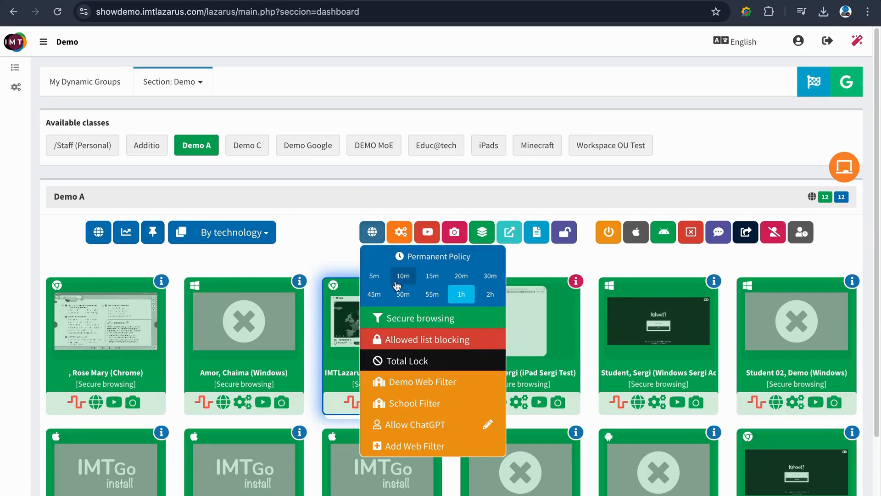
left_click(431, 281)
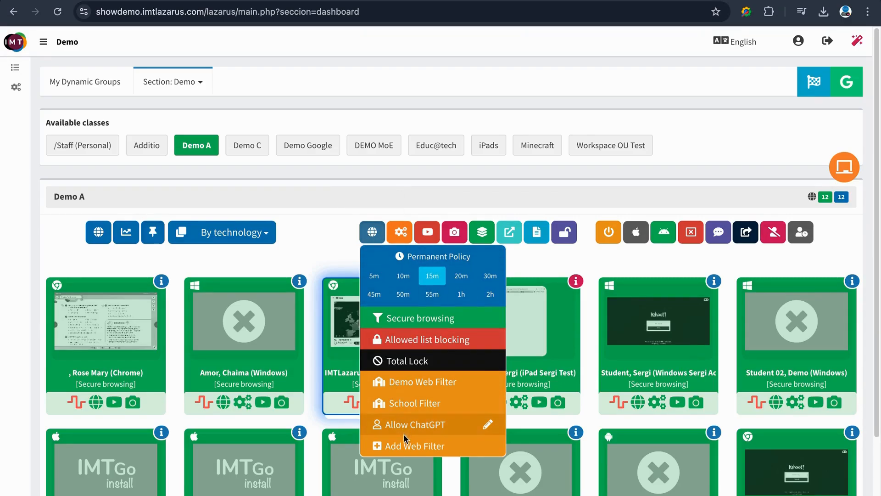
left_click(455, 448)
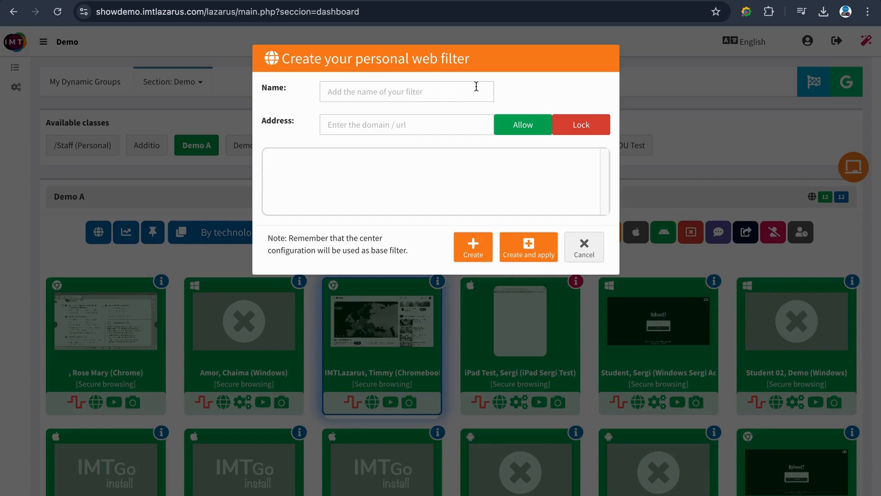
left_click(463, 91)
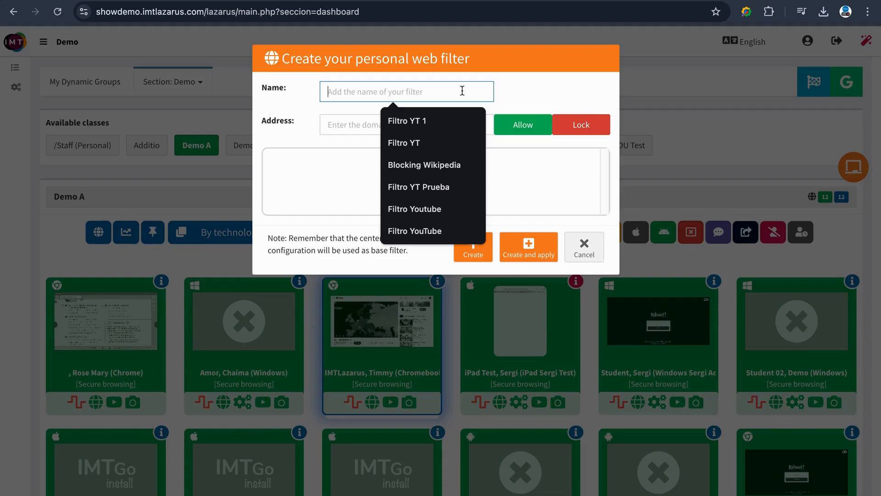
type("Blocking Wikipedia")
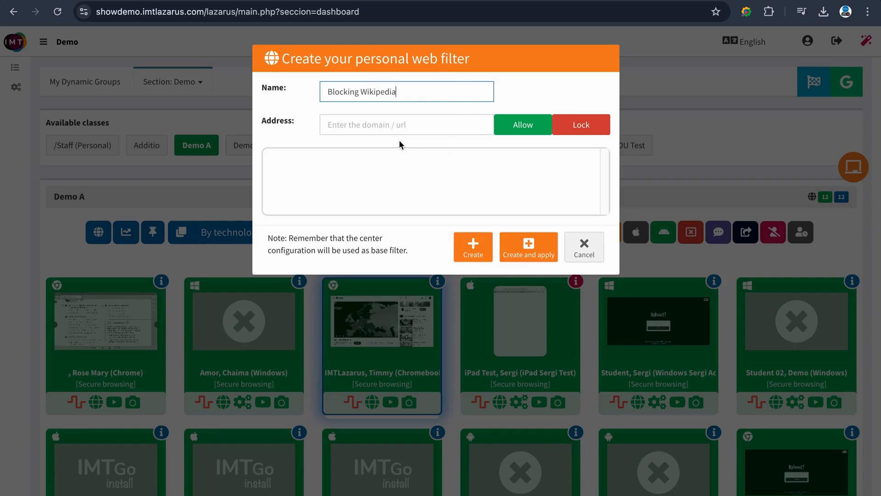
left_click(370, 126)
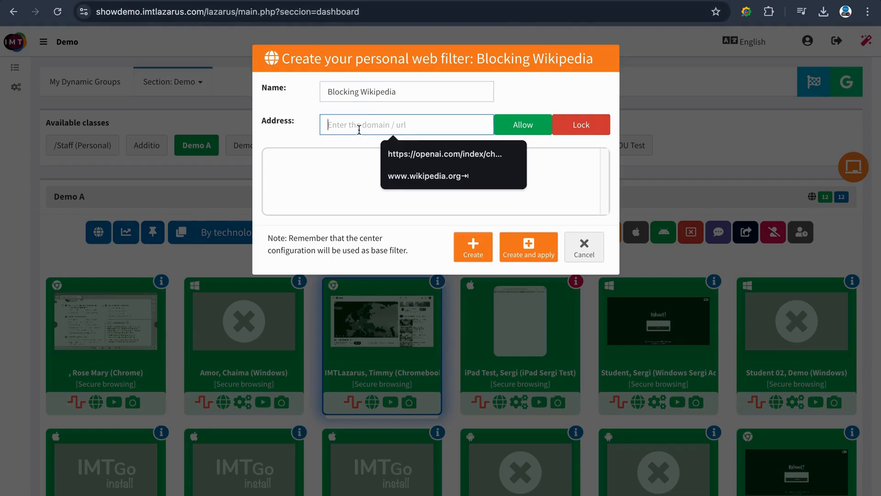
type("https://www.wikipedia.org/")
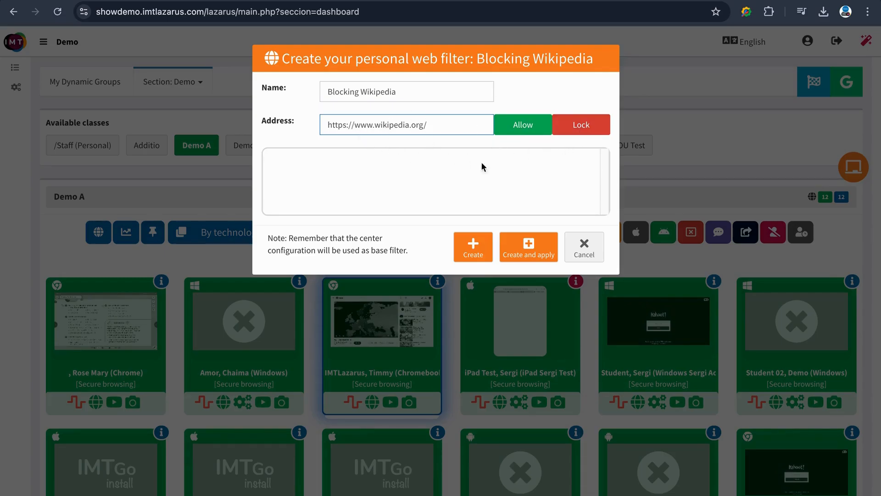
left_click(599, 134)
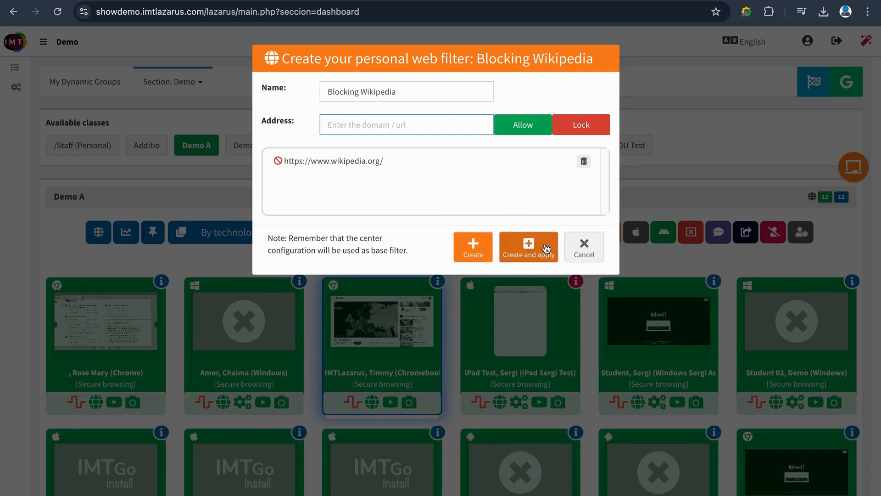
left_click(480, 249)
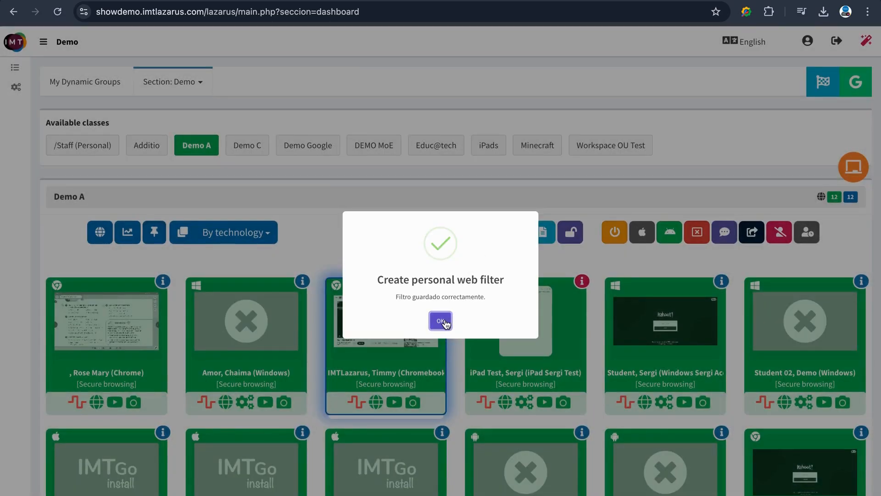
left_click(442, 320)
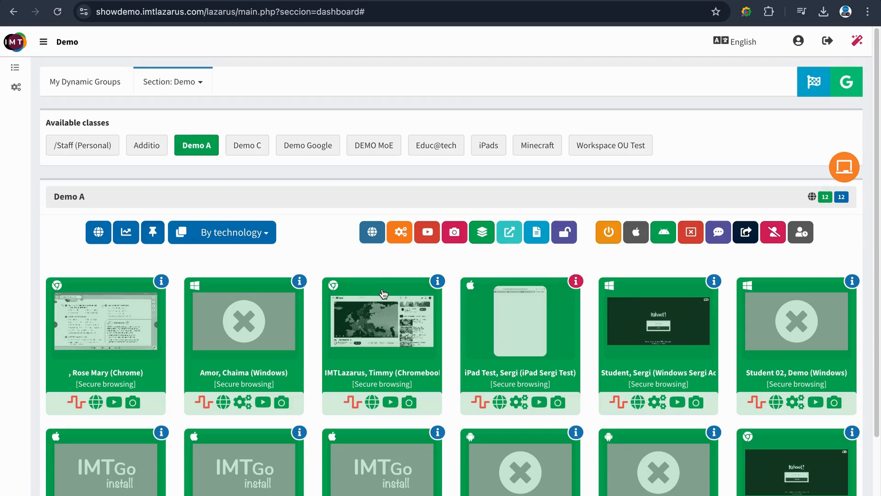
left_click(816, 91)
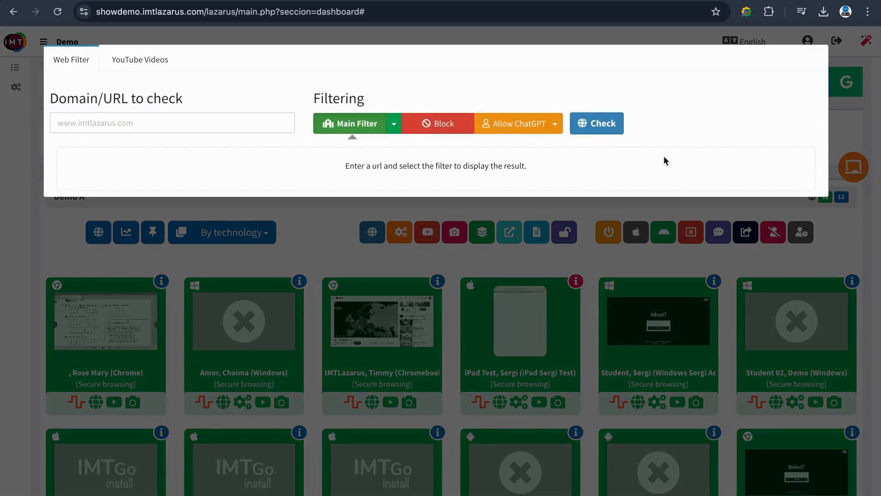
left_click(214, 122)
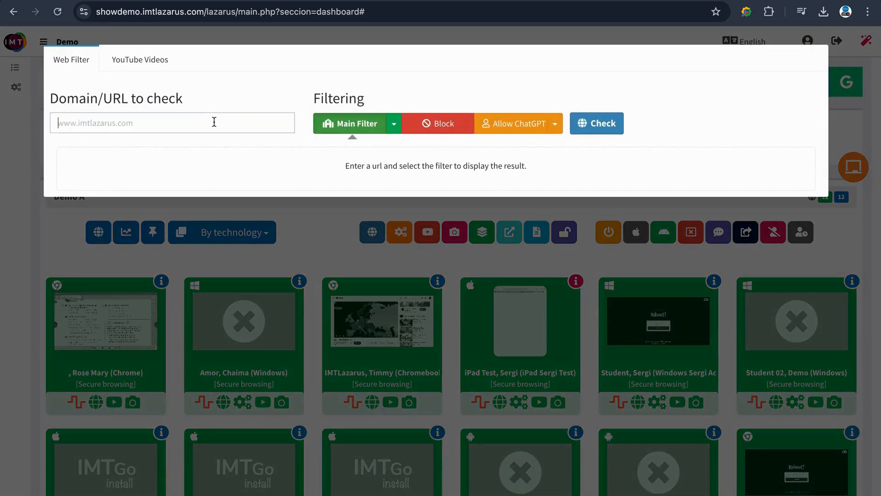
type("https://www.wikipedia.org/")
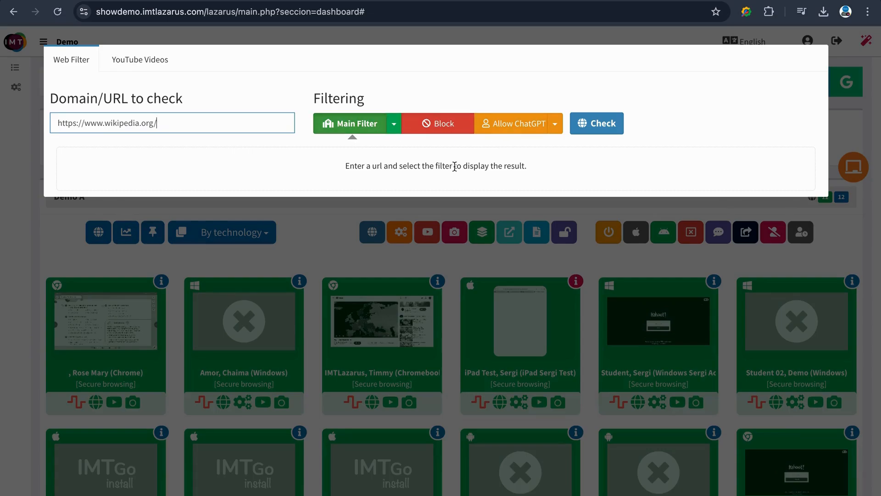
left_click(394, 128)
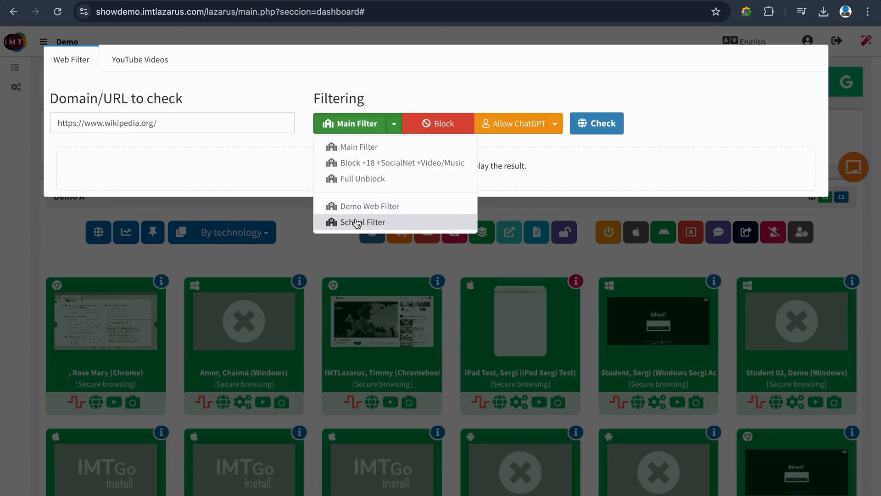
left_click(547, 152)
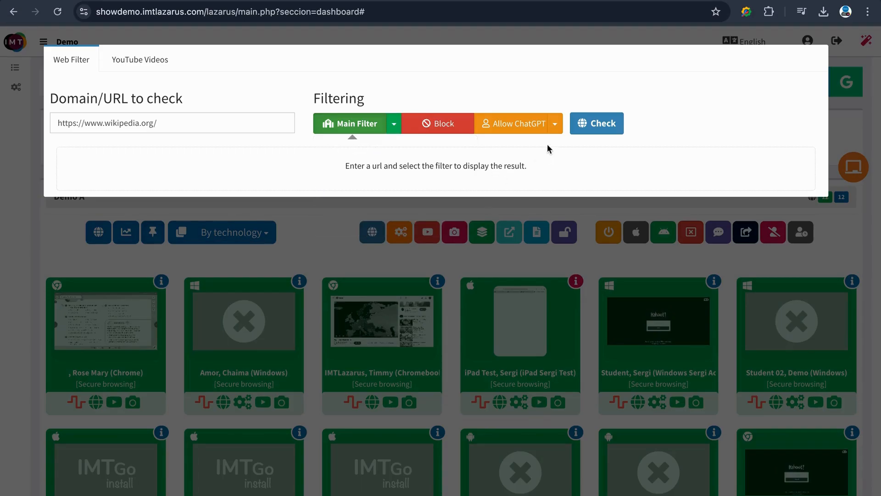
left_click(555, 131)
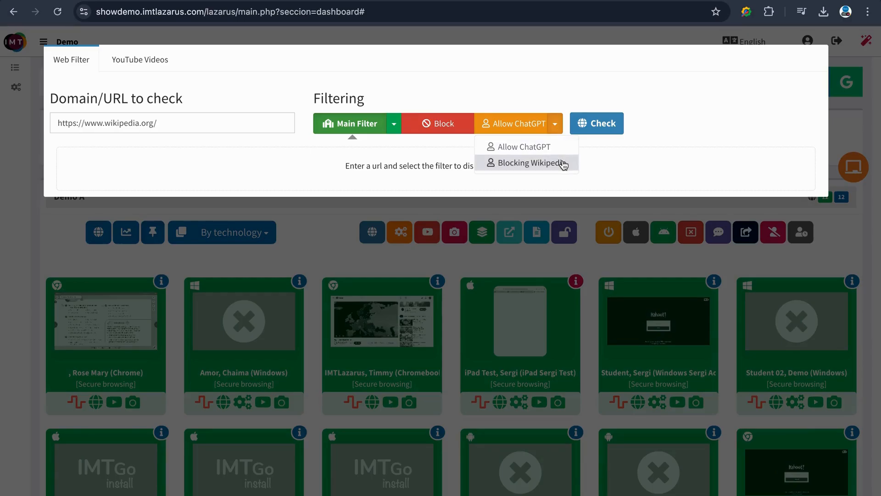
left_click(556, 124)
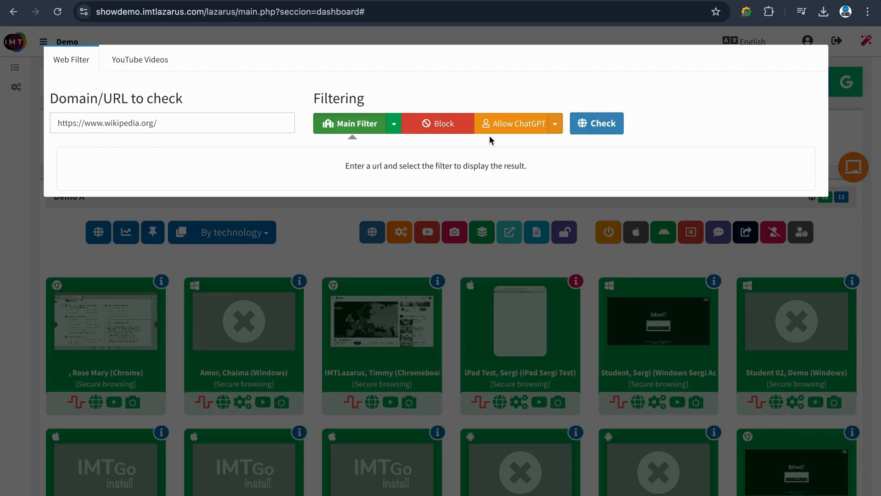
left_click(352, 125)
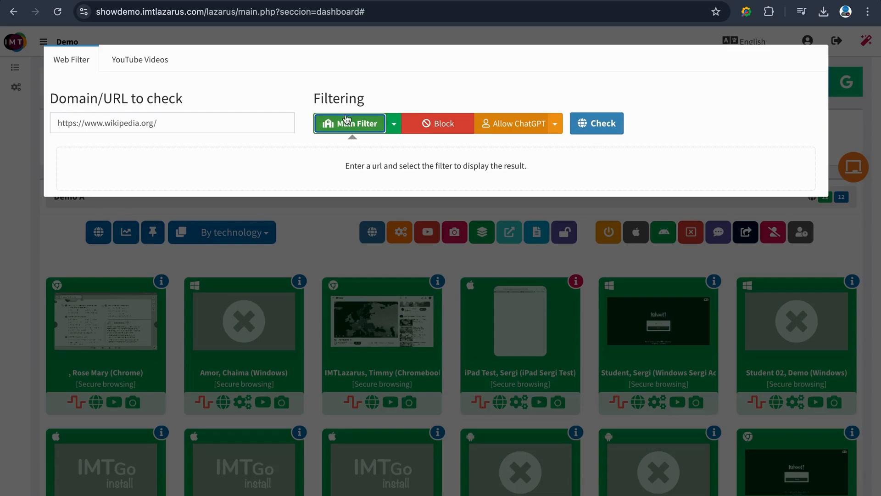
left_click(600, 129)
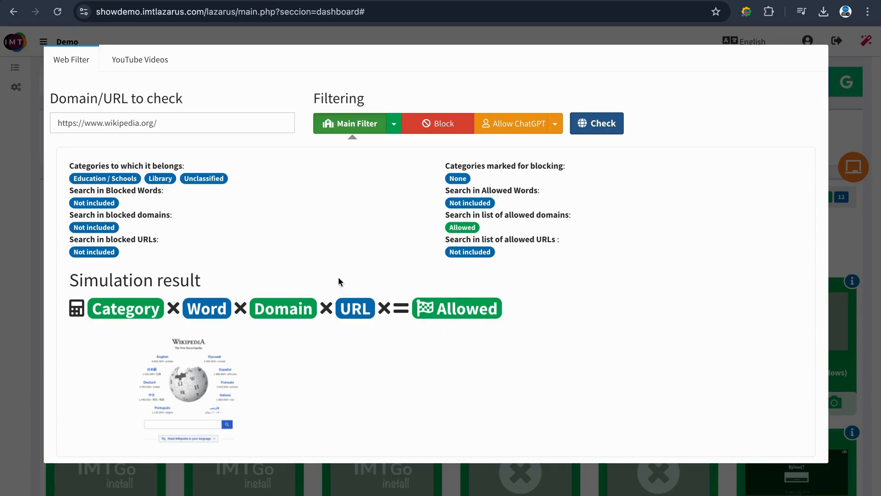
Check the same Wikipedia URL against the personal filter Blocking Wikipedia.
left_click(556, 125)
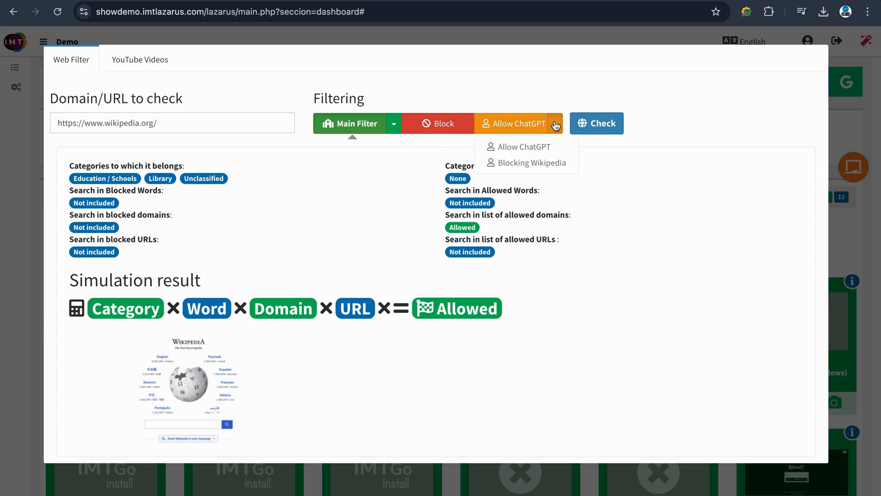
left_click(549, 164)
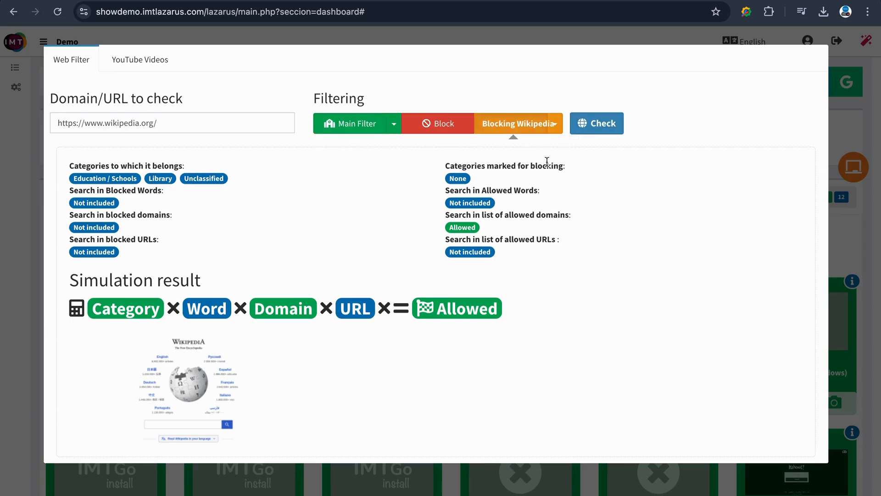
left_click(588, 134)
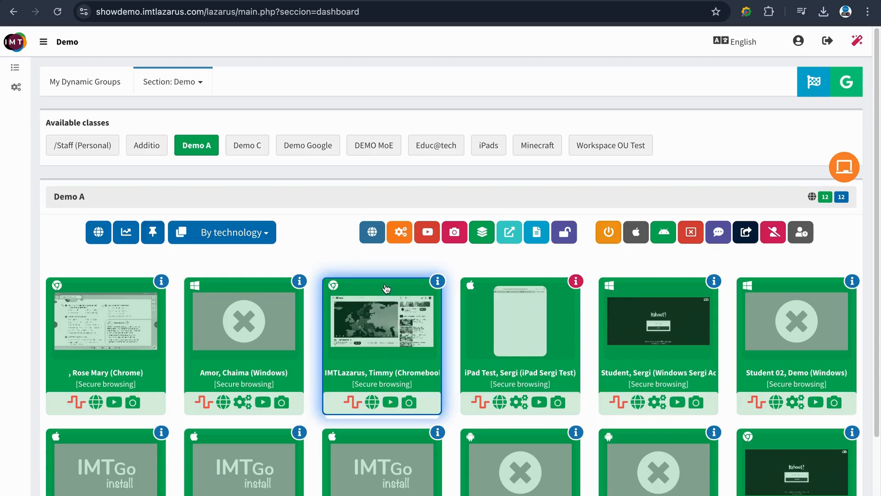
Apply the Blocking Wikipedia filter to the selected Chromebook device for 10m and deselect the device.
left_click(369, 234)
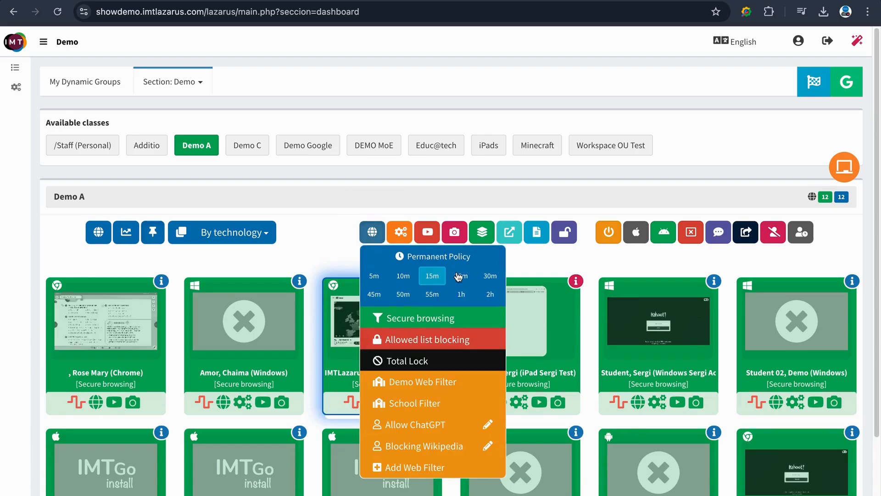
left_click(407, 278)
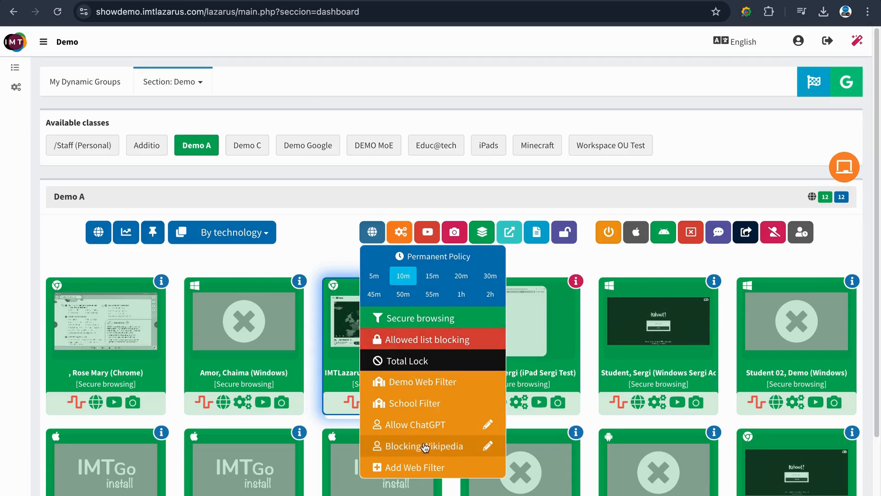
left_click(472, 450)
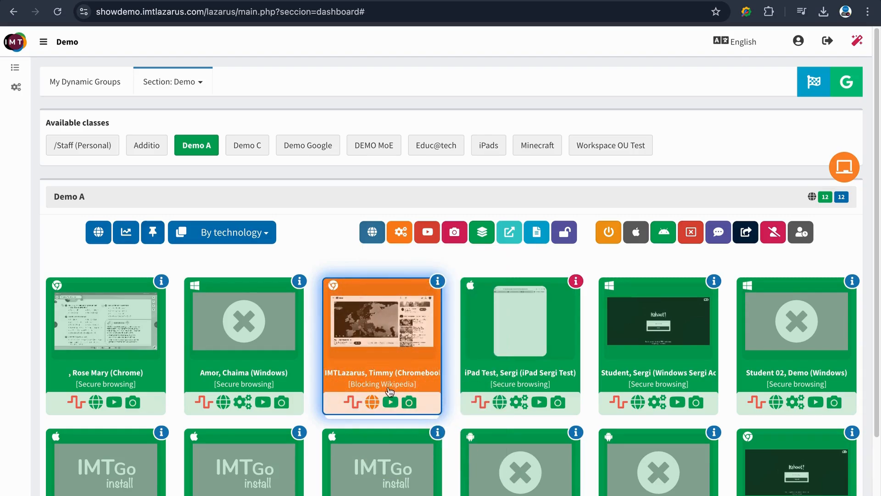
left_click(414, 368)
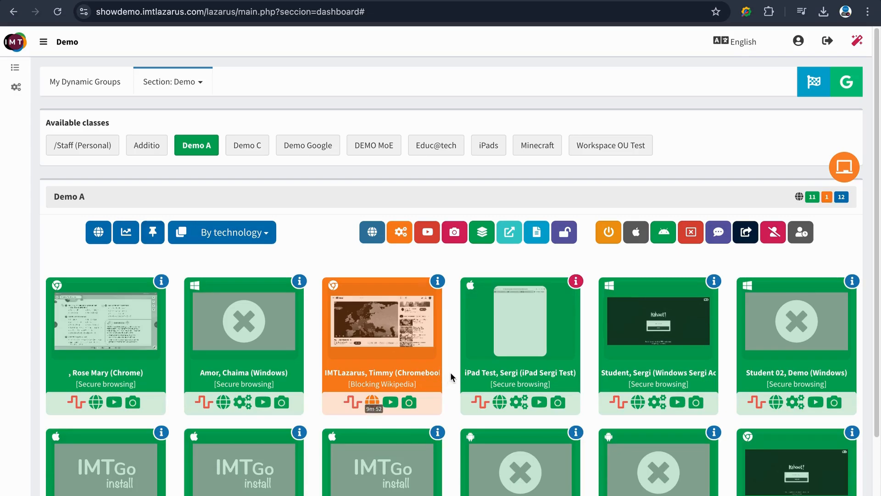
Return the Chromebook device in Demo A to the Secure browsing policy.
left_click(374, 416)
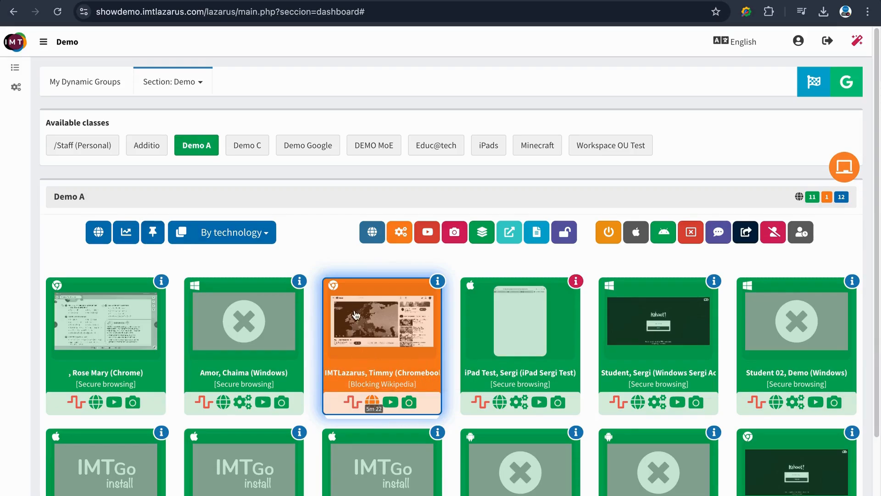
left_click(372, 231)
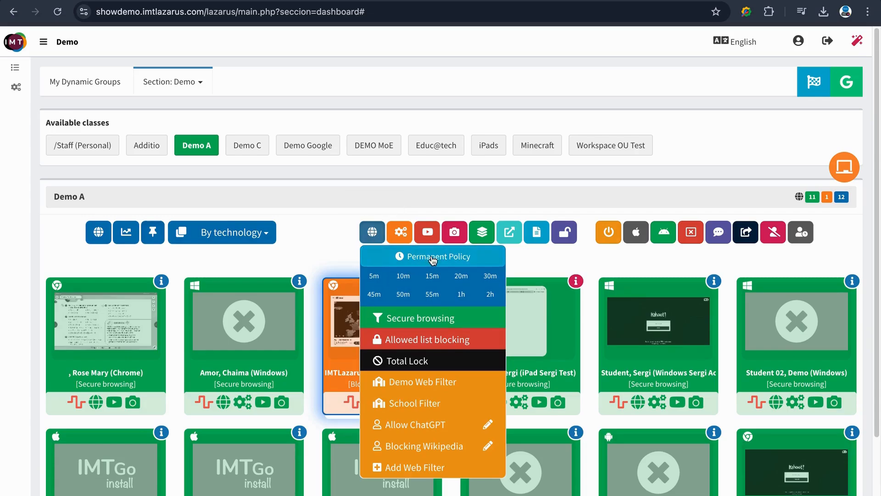
left_click(487, 318)
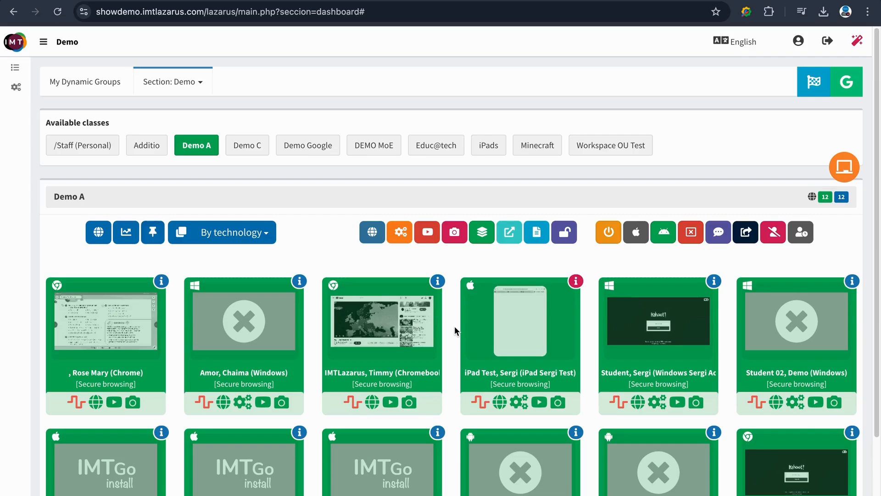
Apply Total Lock for 5m to the iPad test device and the Windows device beside it, and deselect both.
left_click(522, 351)
left_click(633, 340)
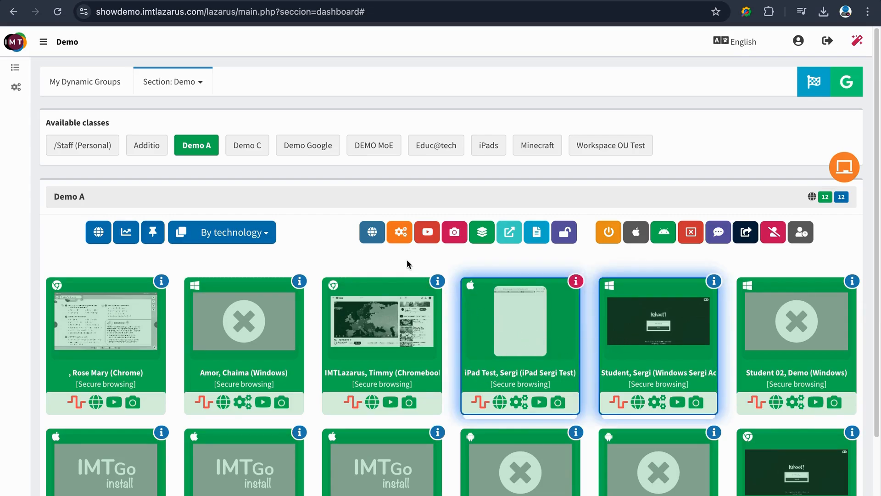
left_click(377, 244)
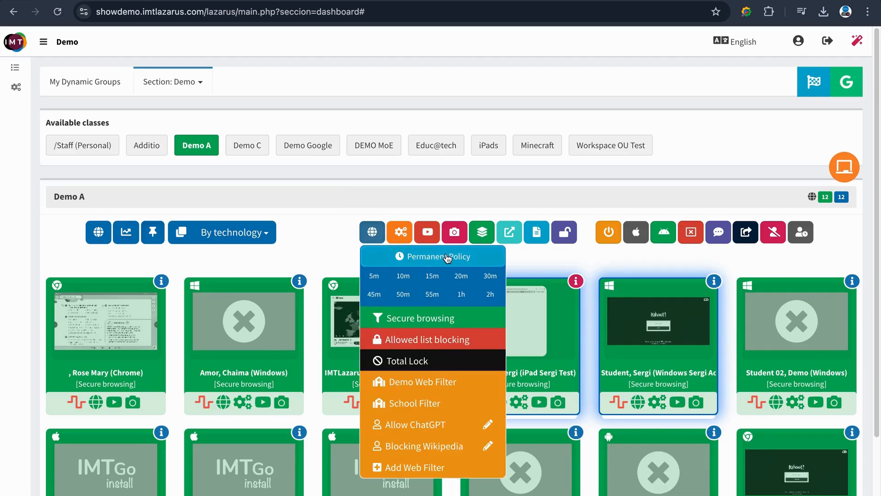
left_click(375, 276)
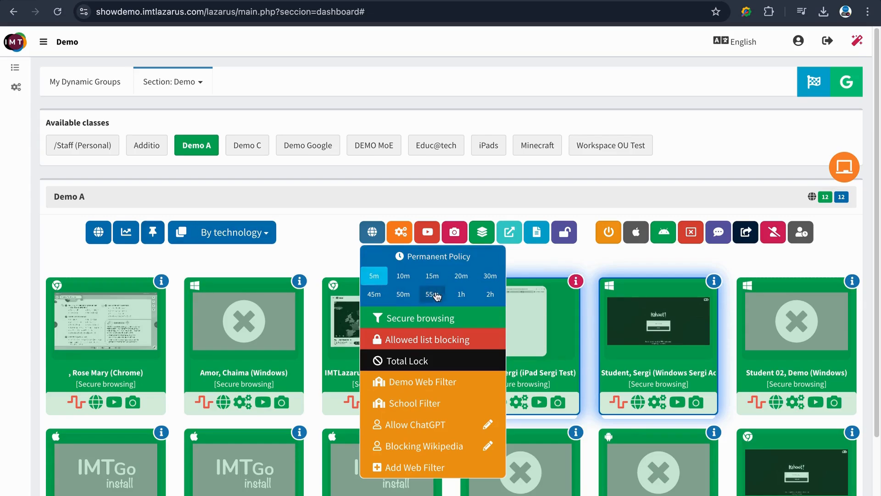
left_click(437, 365)
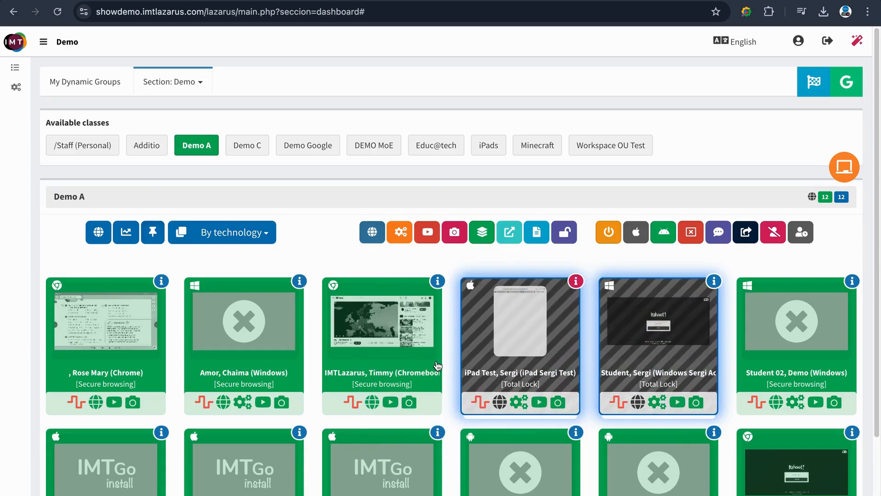
left_click(565, 357)
left_click(615, 361)
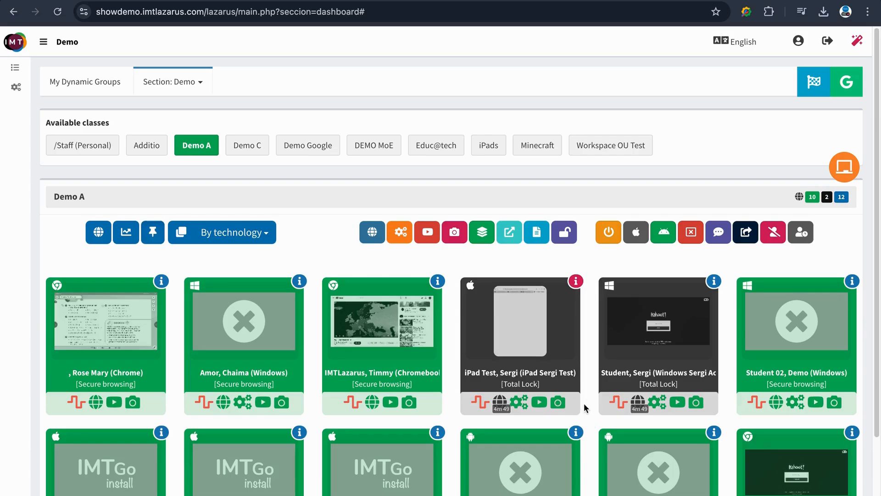
Restore Secure browsing on the two devices under Total Lock.
left_click(575, 390)
left_click(630, 377)
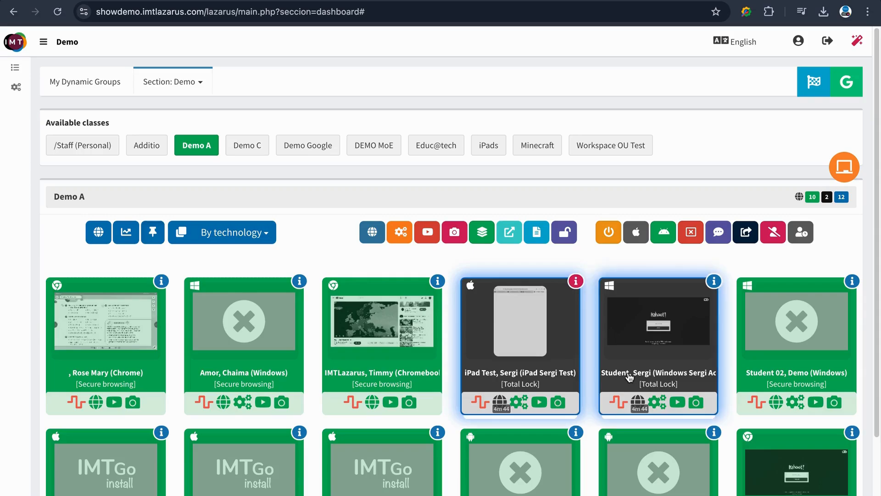
left_click(372, 232)
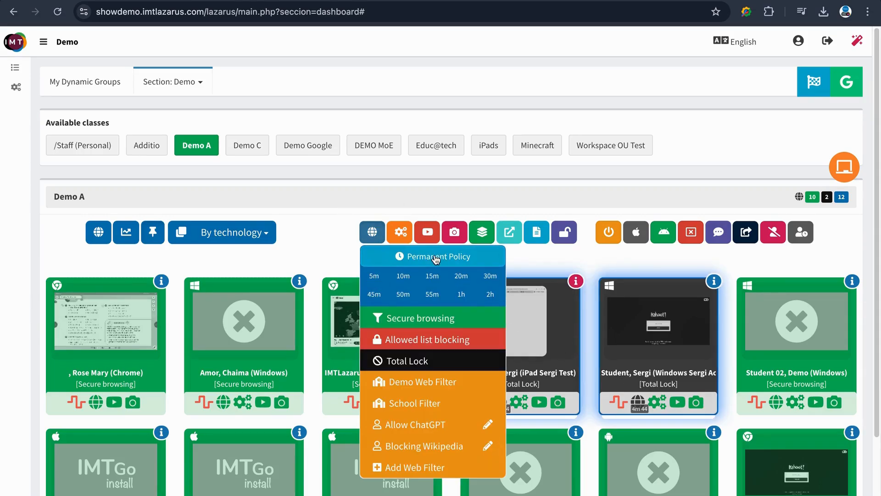
left_click(442, 323)
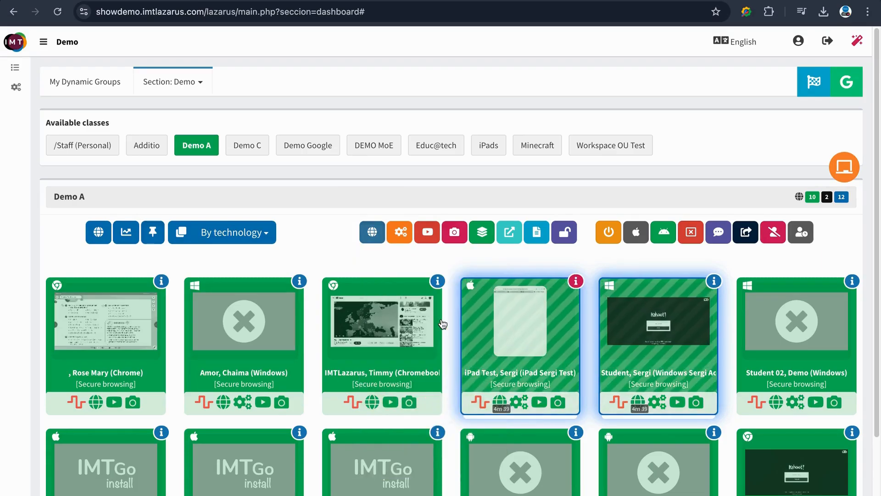